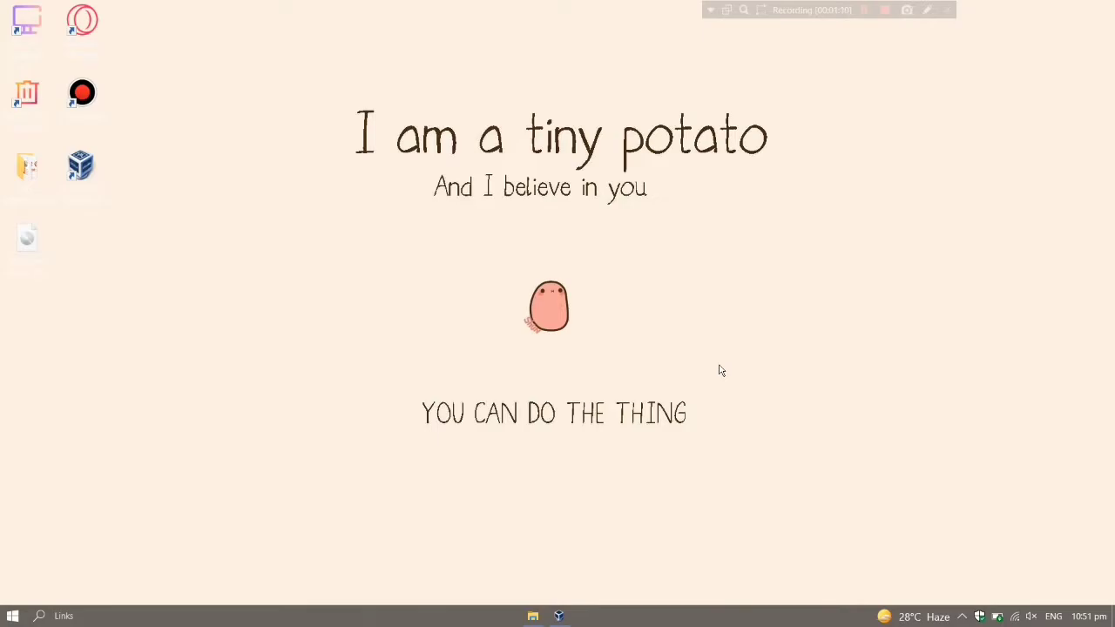
Step: Restore VirtualBox, send Ctrl+Alt+Del to the VM, then enter and reveal the Administrator password
click(560, 616)
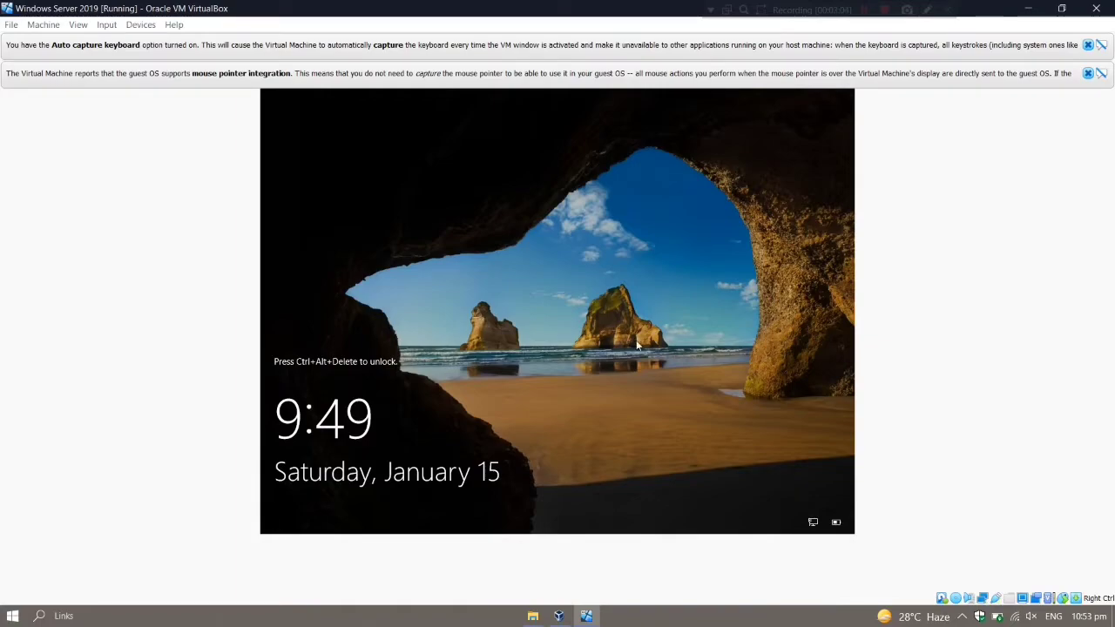
key(ctrl+alt+Delete)
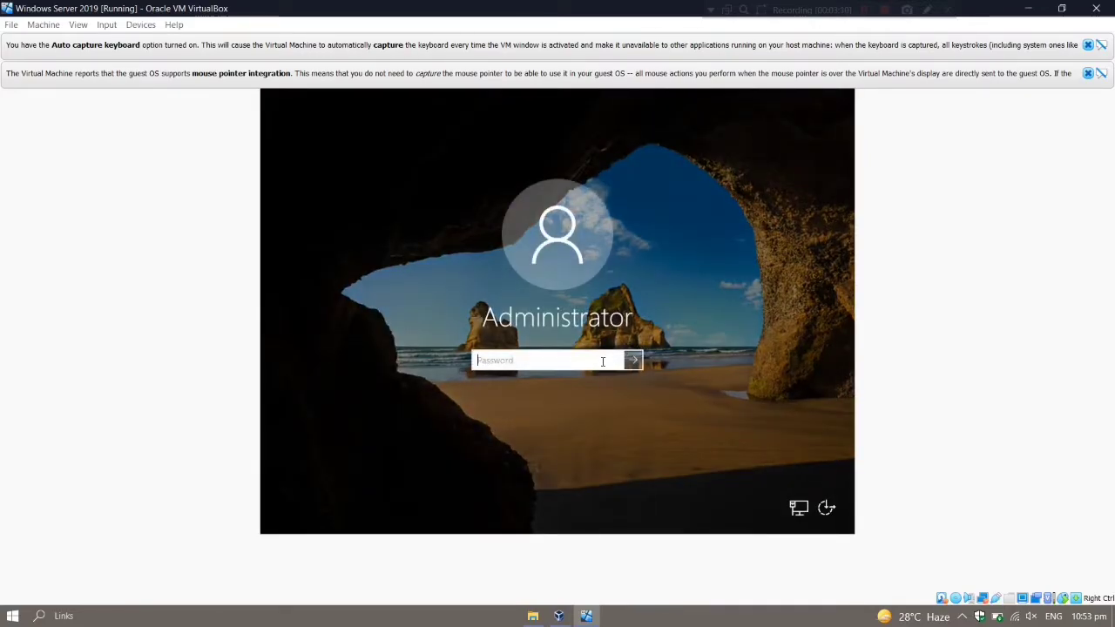
text(P@sswor)
click(616, 359)
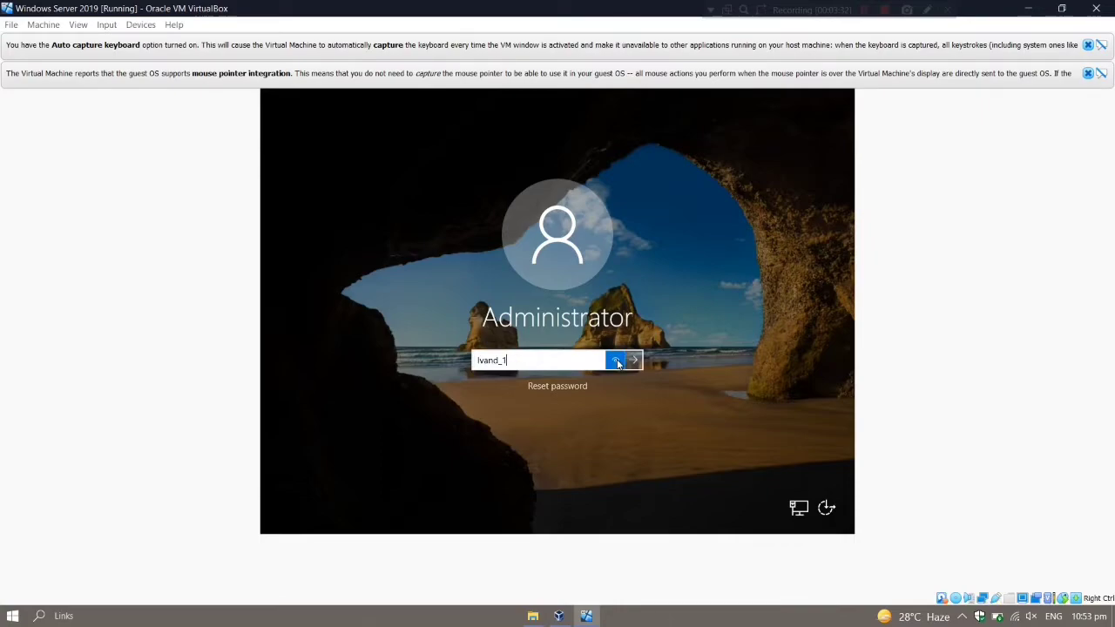
Step: Sign in as Administrator and view the Local Server properties, scrolled to time zone and updates
click(634, 361)
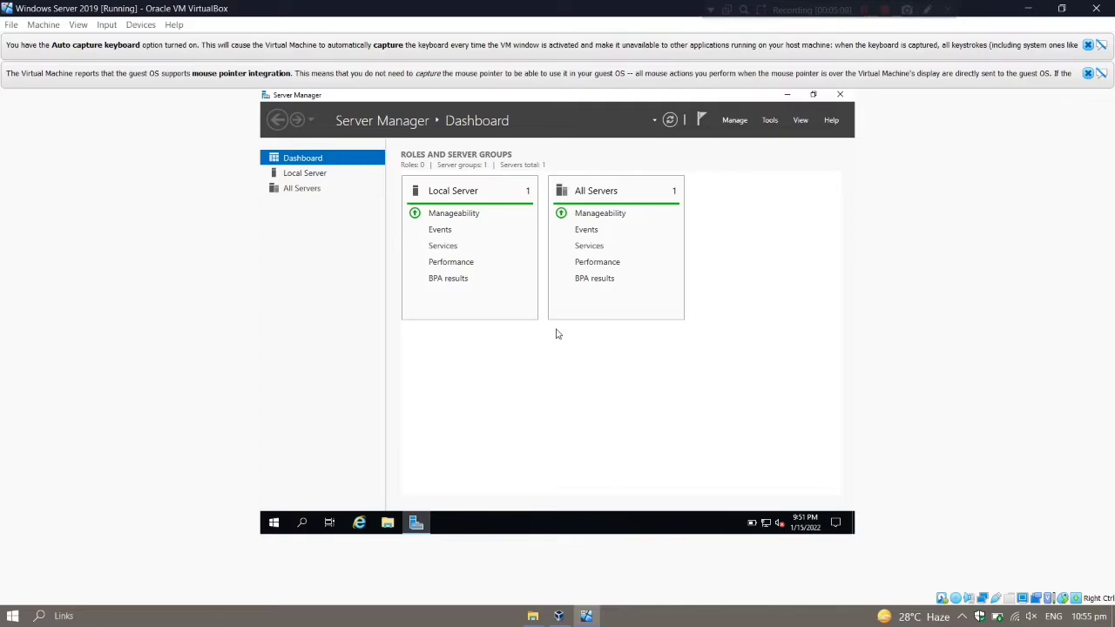
click(312, 178)
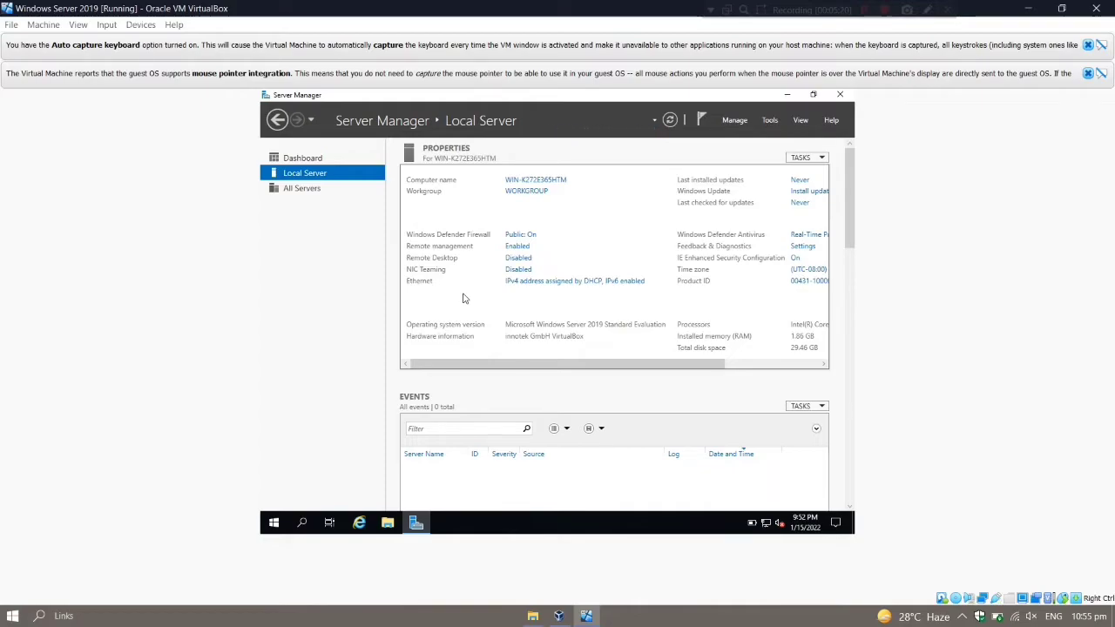
drag(491, 366, 536, 372)
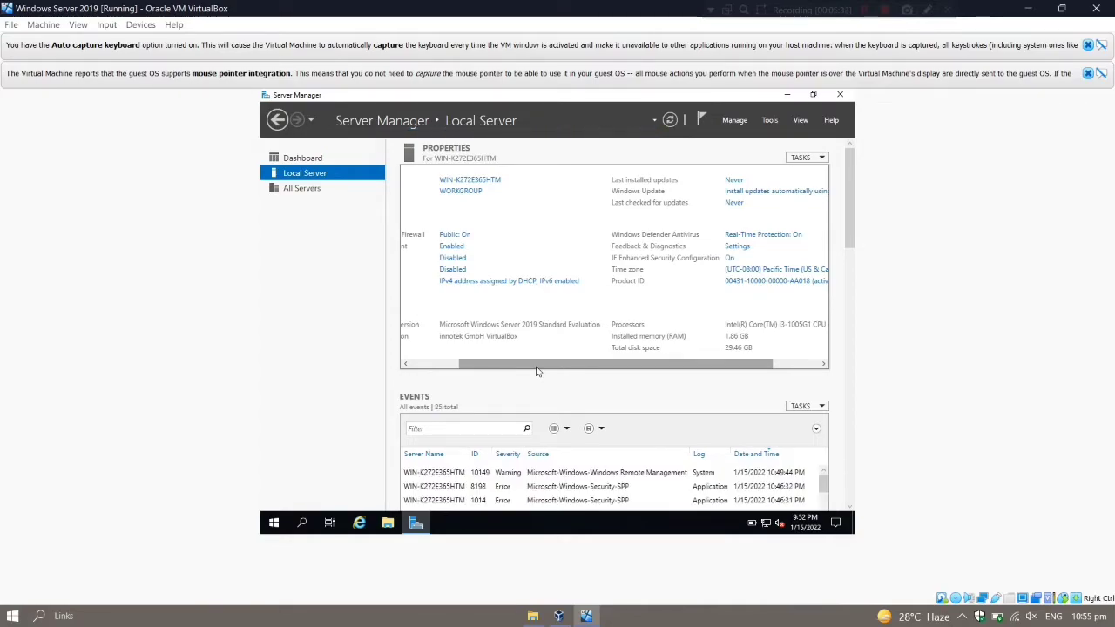
drag(549, 364, 631, 331)
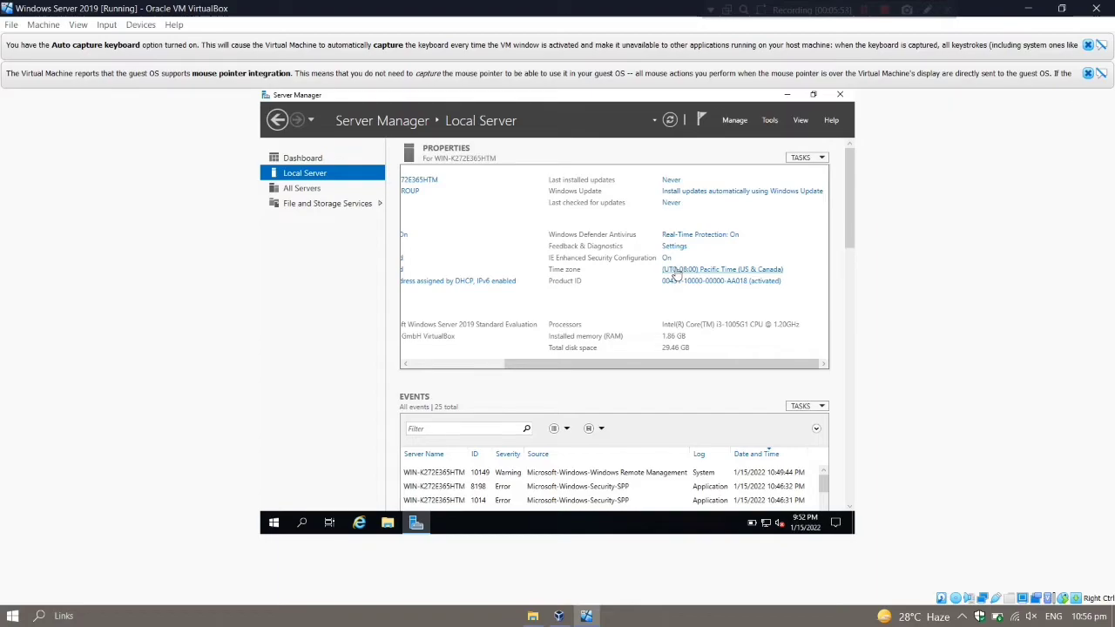
Step: Change the time zone to (UTC+08:00) Beijing, Chongqing, Hong Kong, Urumqi and confirm both dialogs
click(676, 272)
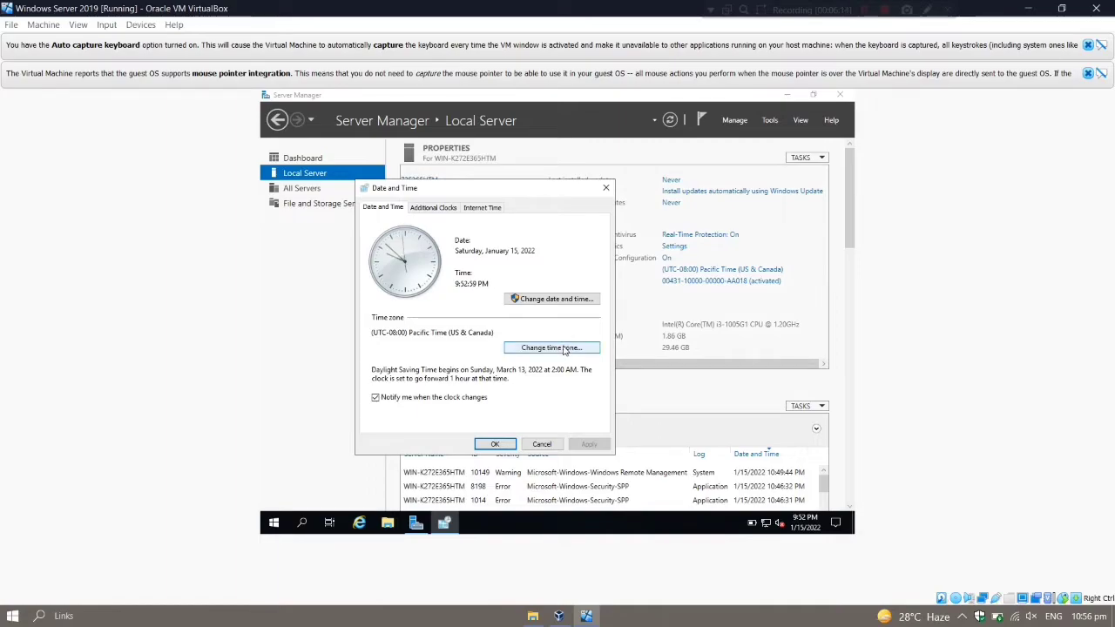
click(564, 349)
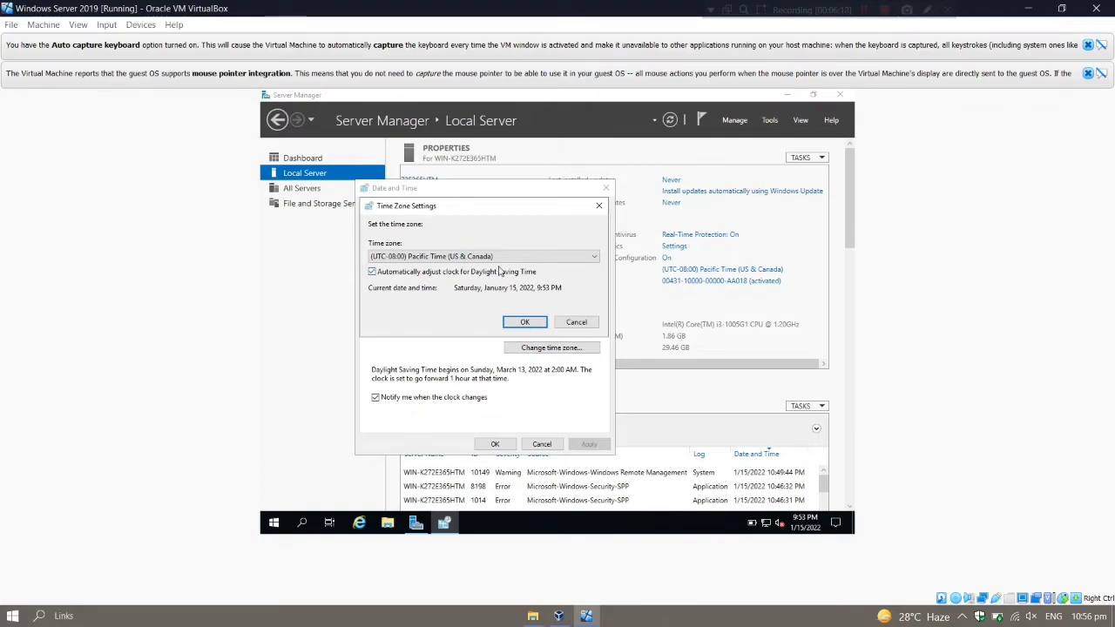
click(513, 257)
scroll(506, 338, down, 13)
scroll(501, 349, down, 8)
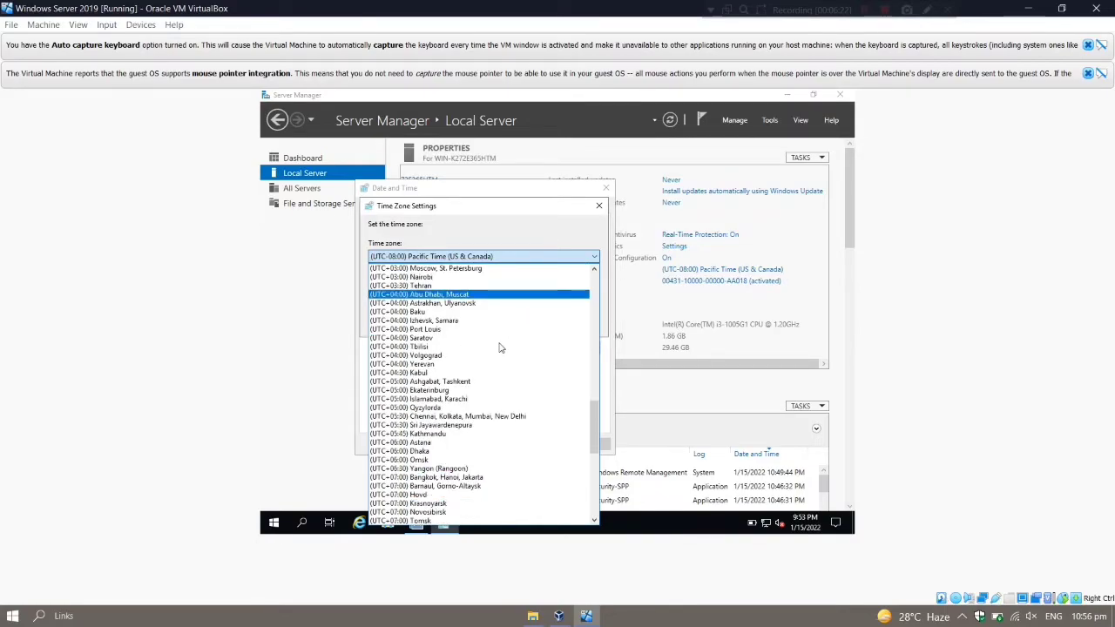
scroll(475, 422, down, 5)
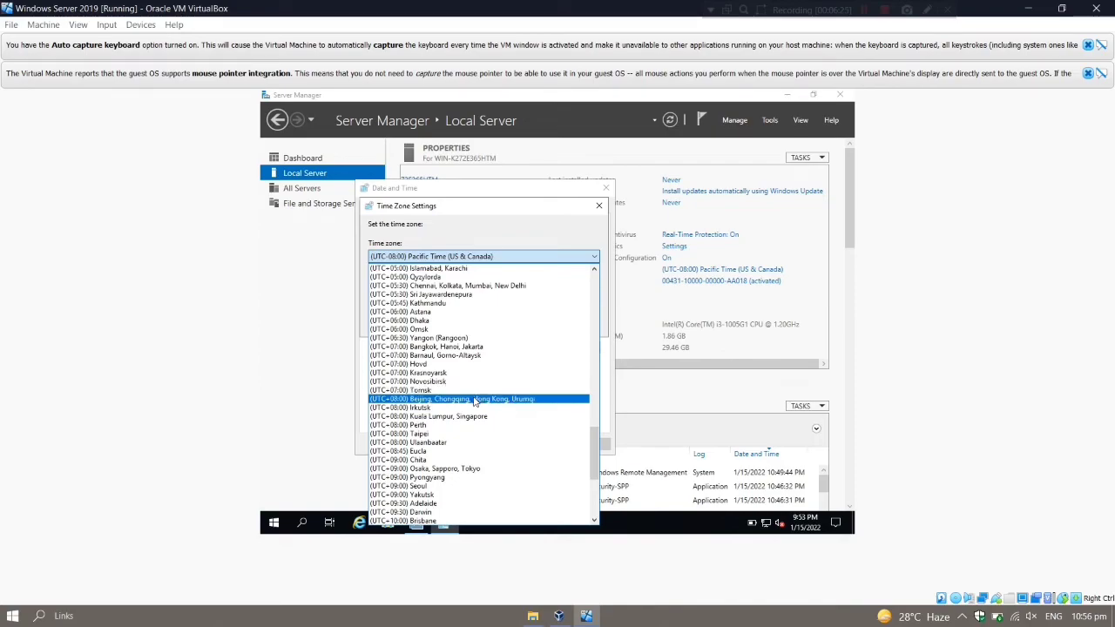
click(475, 400)
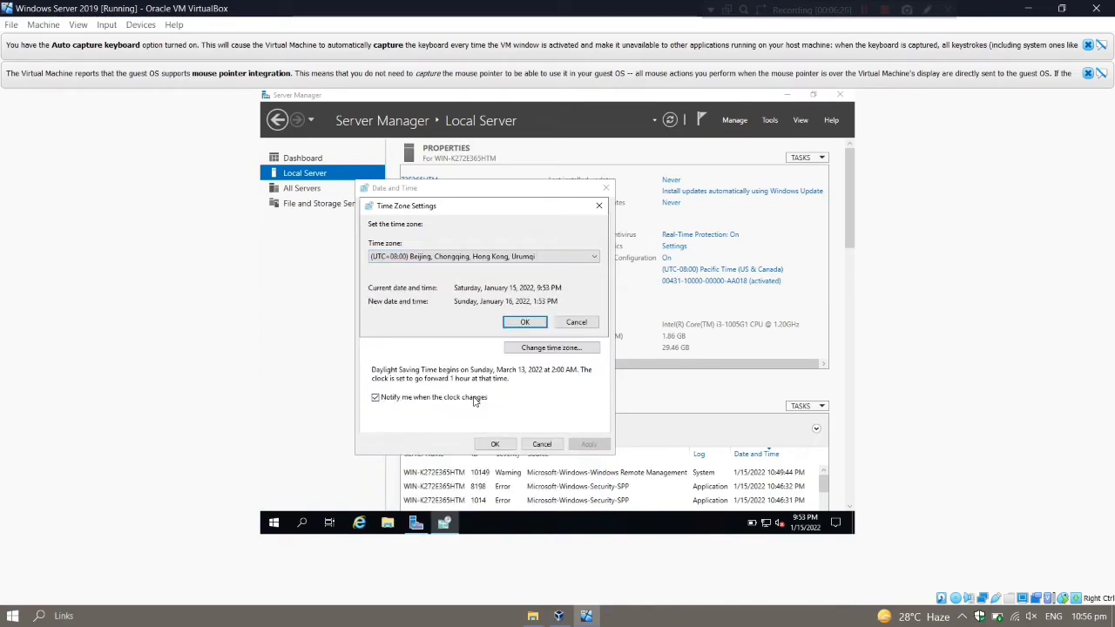
click(524, 322)
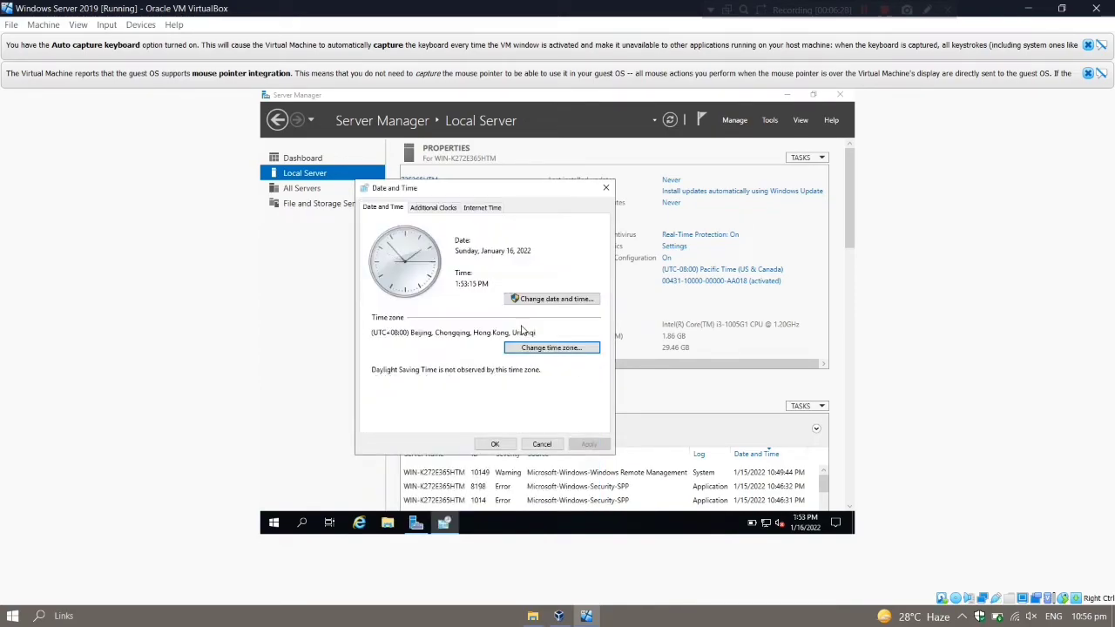
click(494, 445)
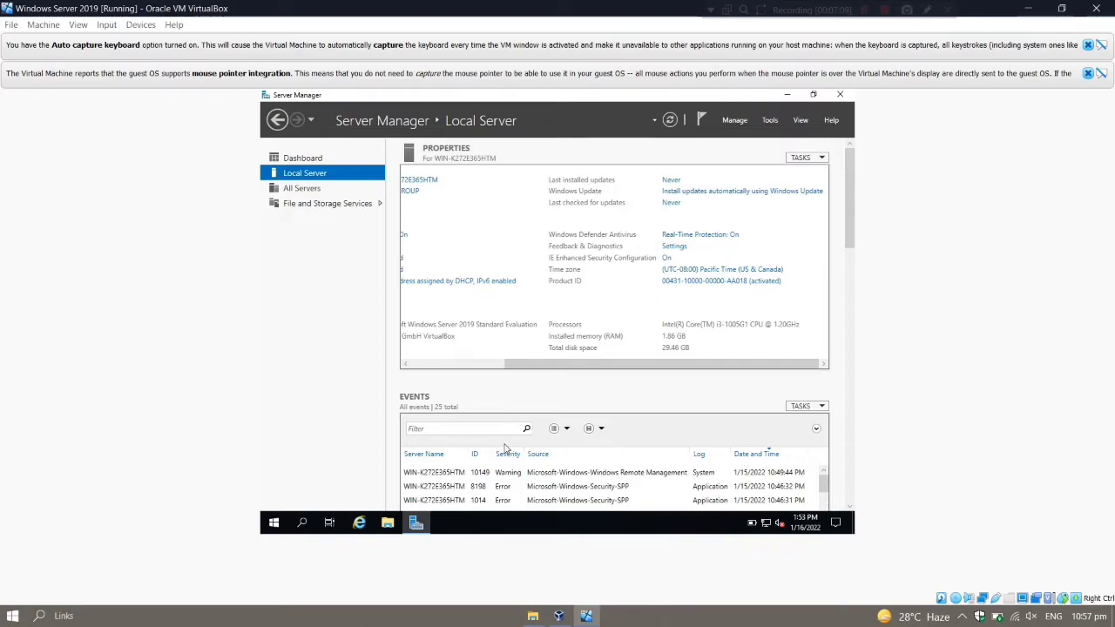
click(484, 365)
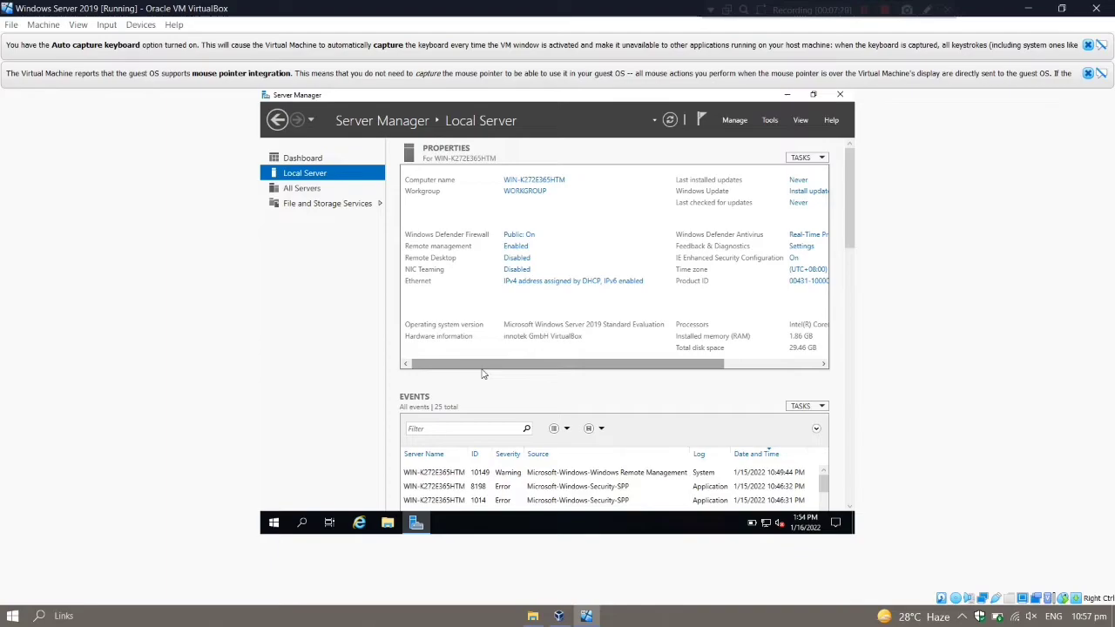
drag(485, 365, 578, 365)
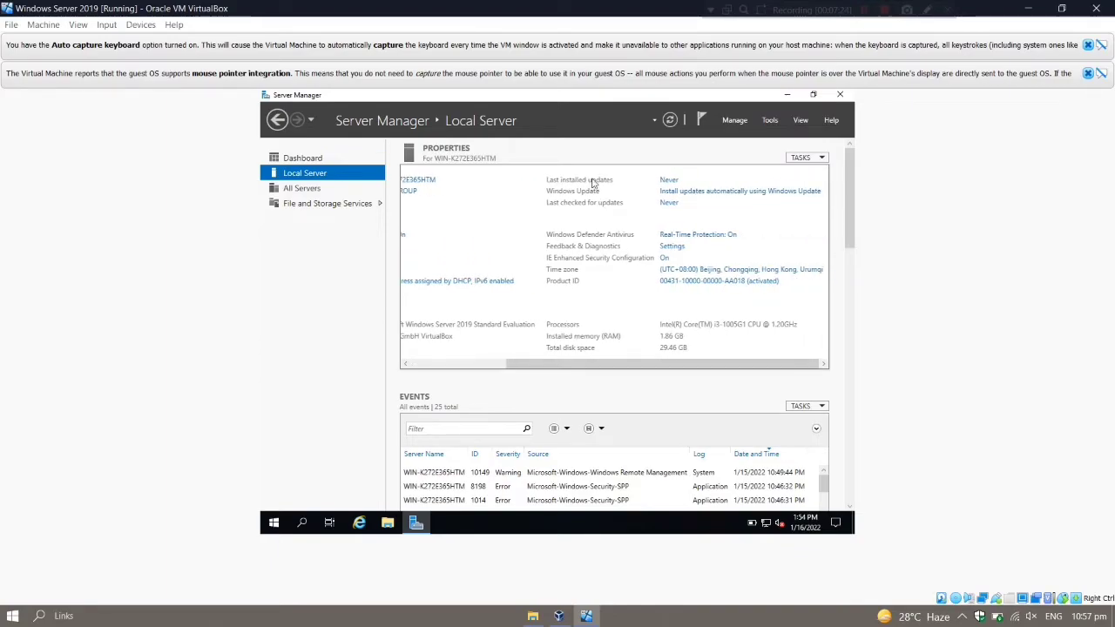
click(668, 197)
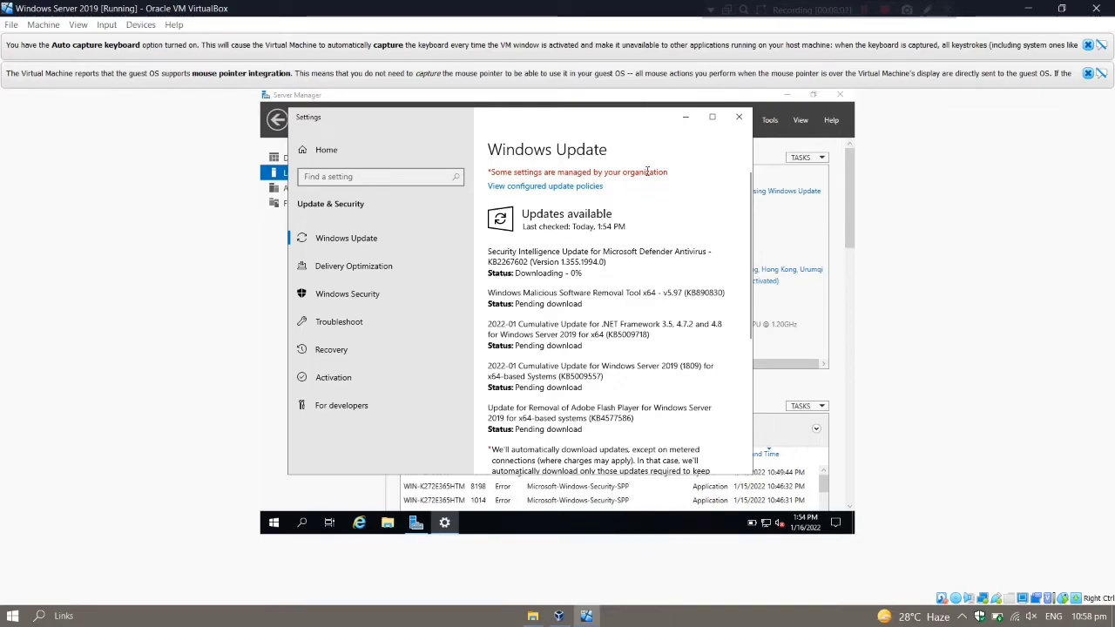
click(737, 119)
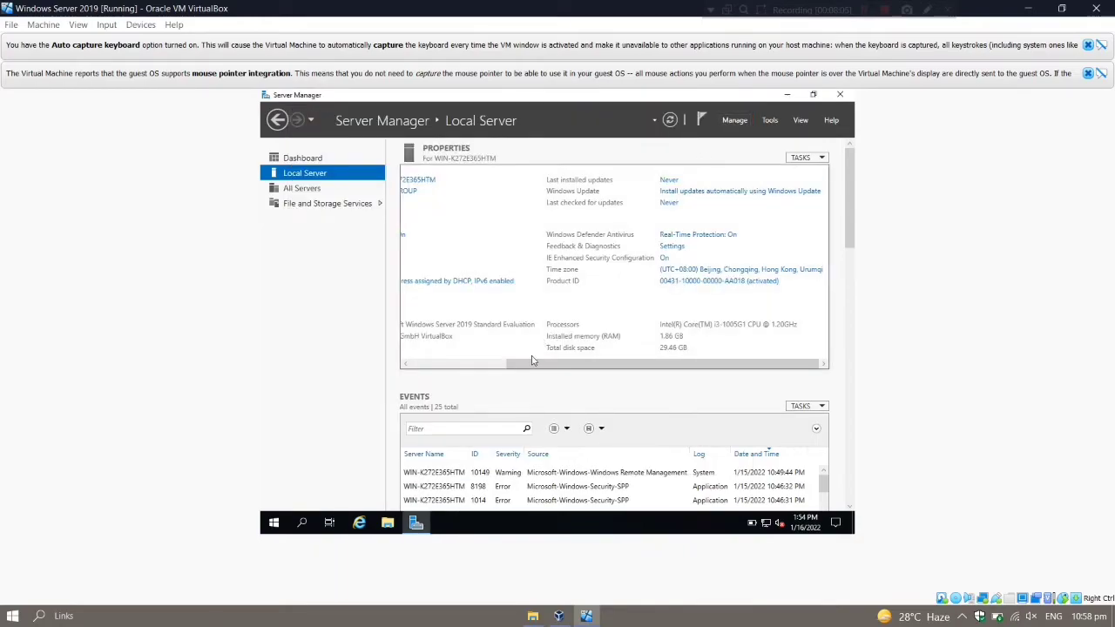
Step: Search for and launch the sconfig tool
click(303, 522)
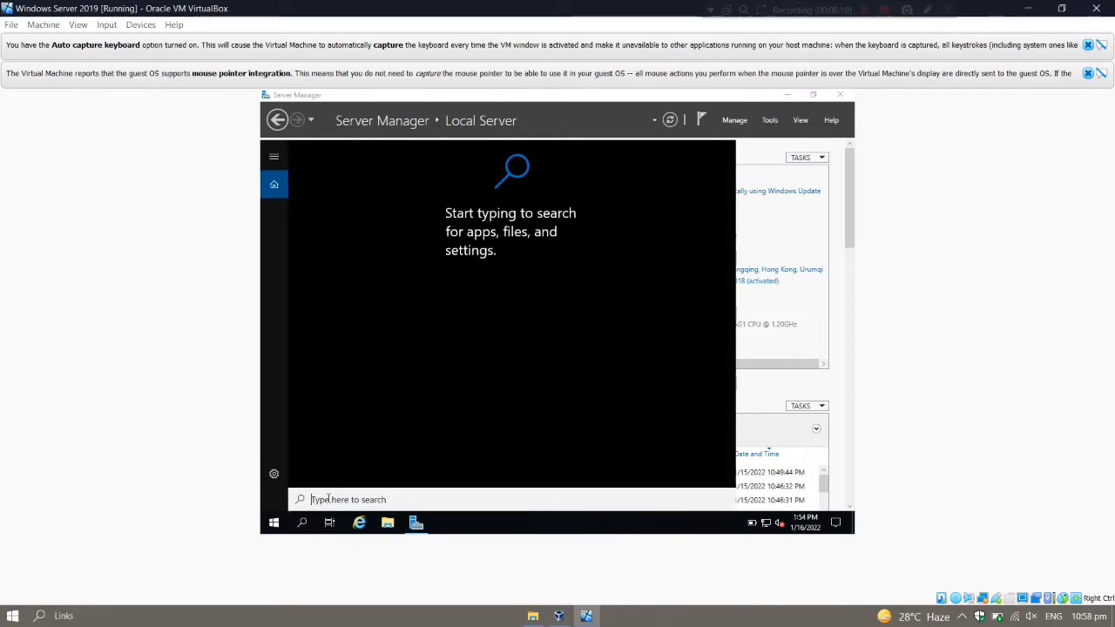
text(sconfig)
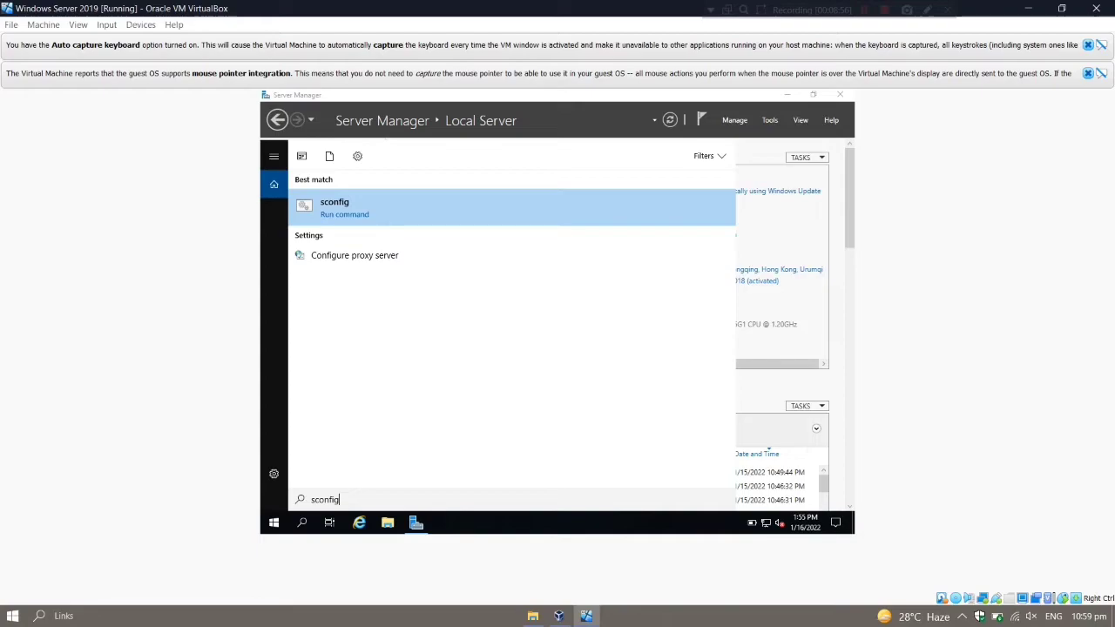
click(378, 200)
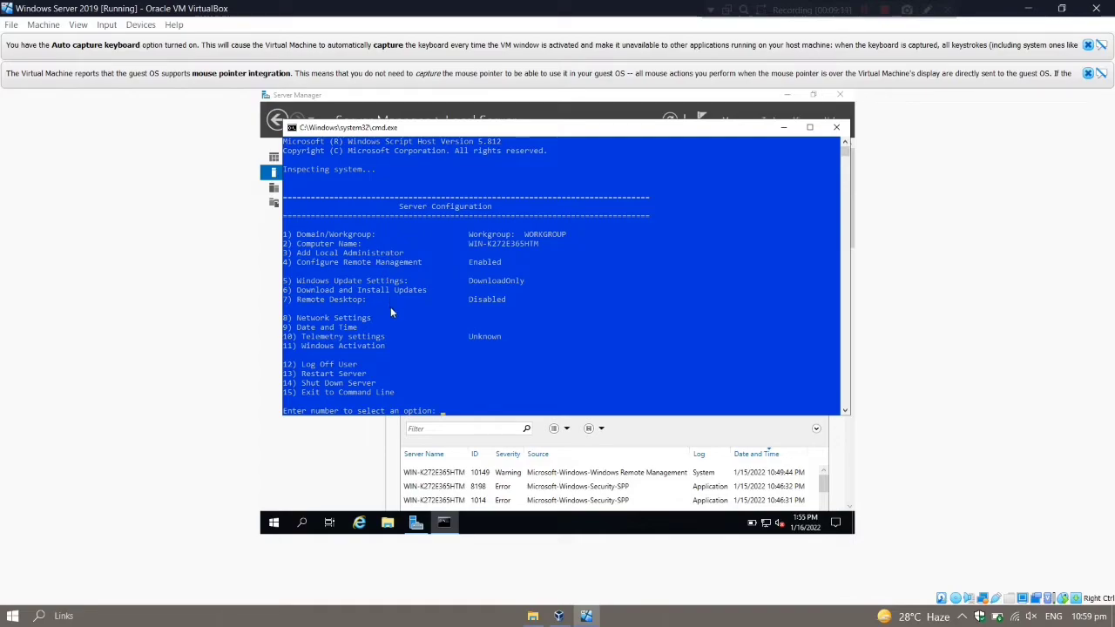
Step: Use option 5 to set Windows Update to Manual, then exit sconfig with option 15
text(5)
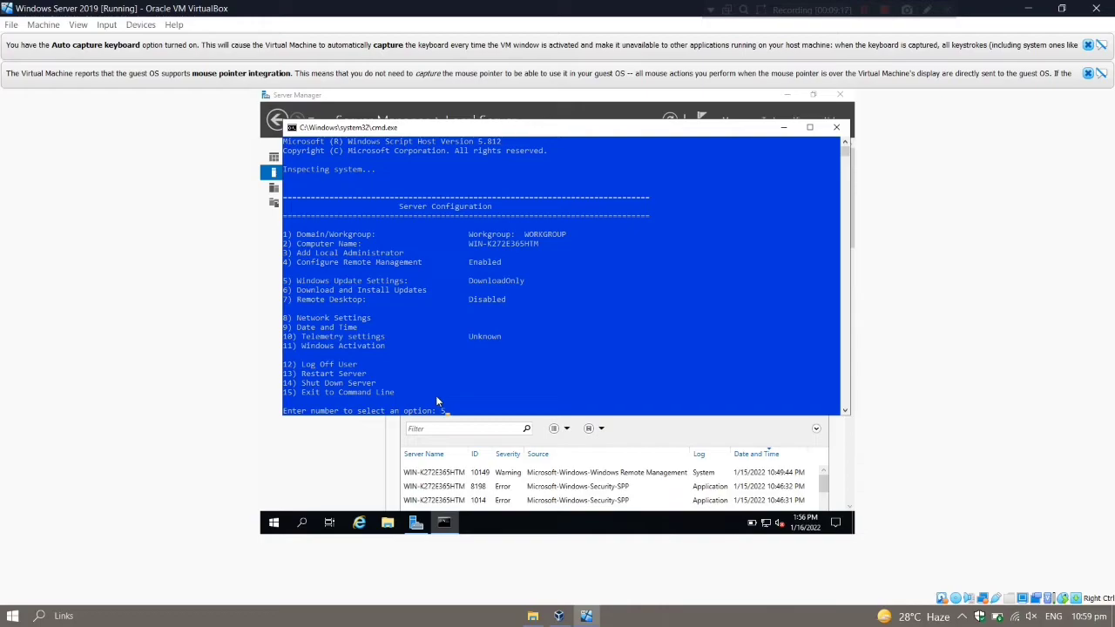
key(Return)
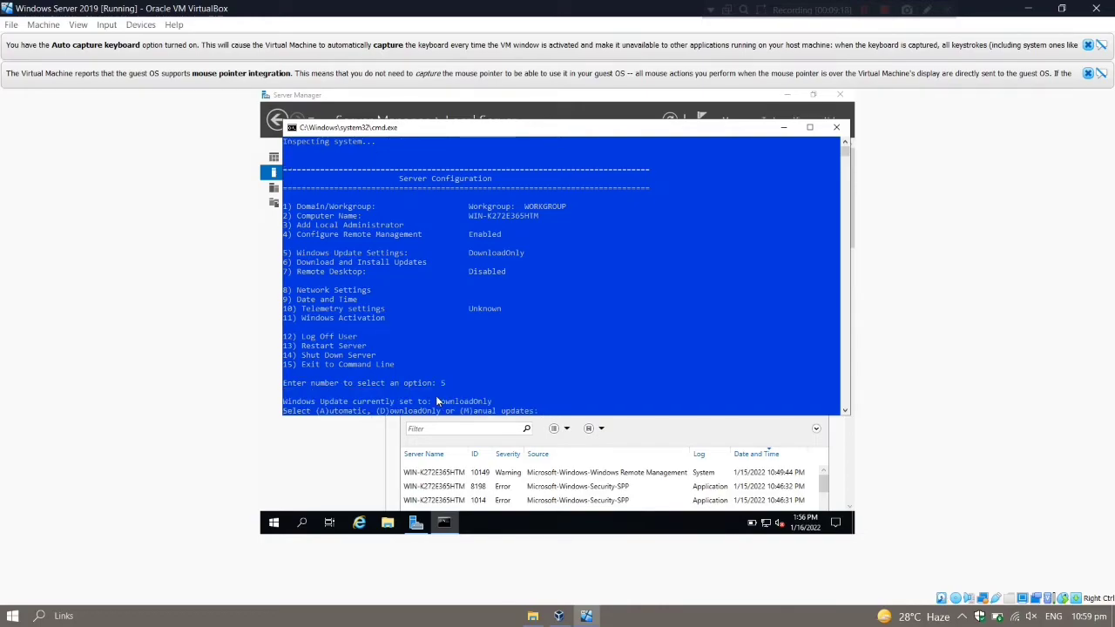
text(m)
key(Return)
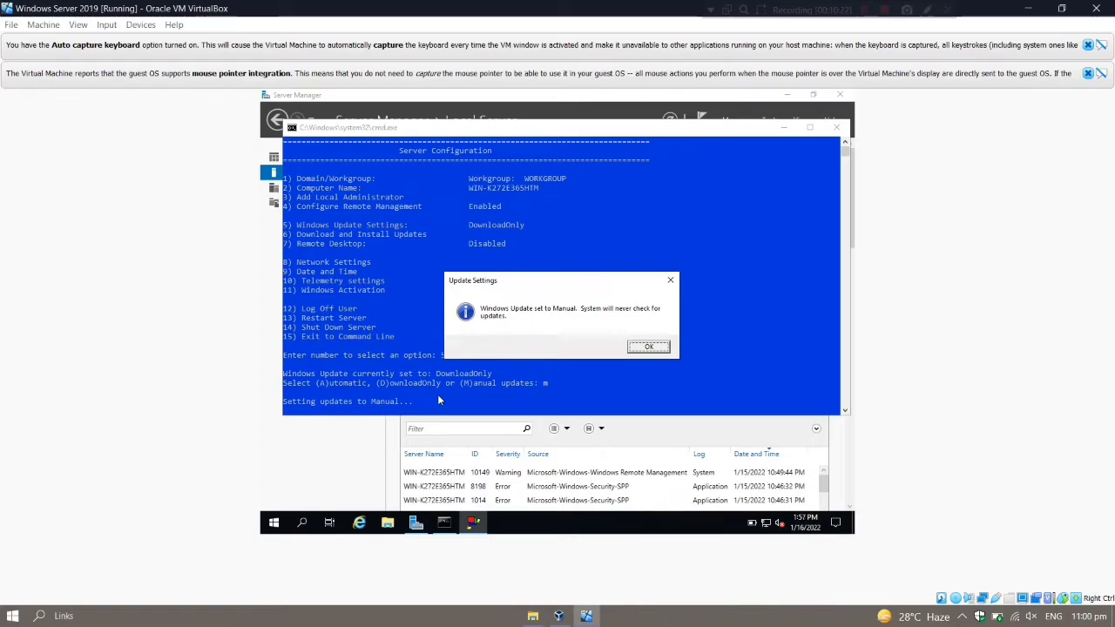
click(639, 346)
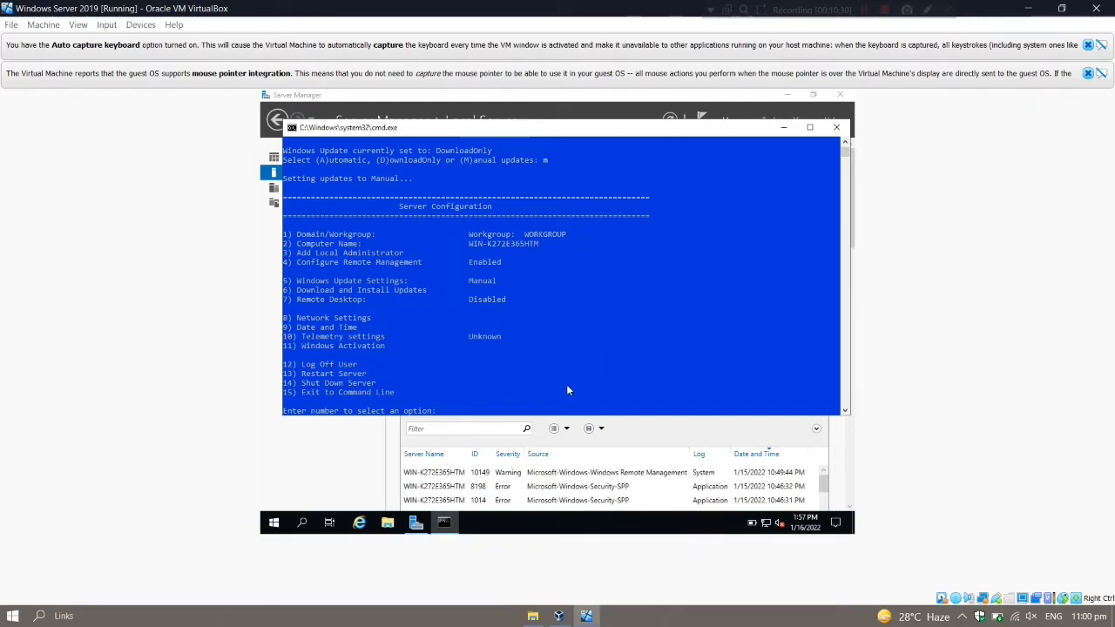
text(15)
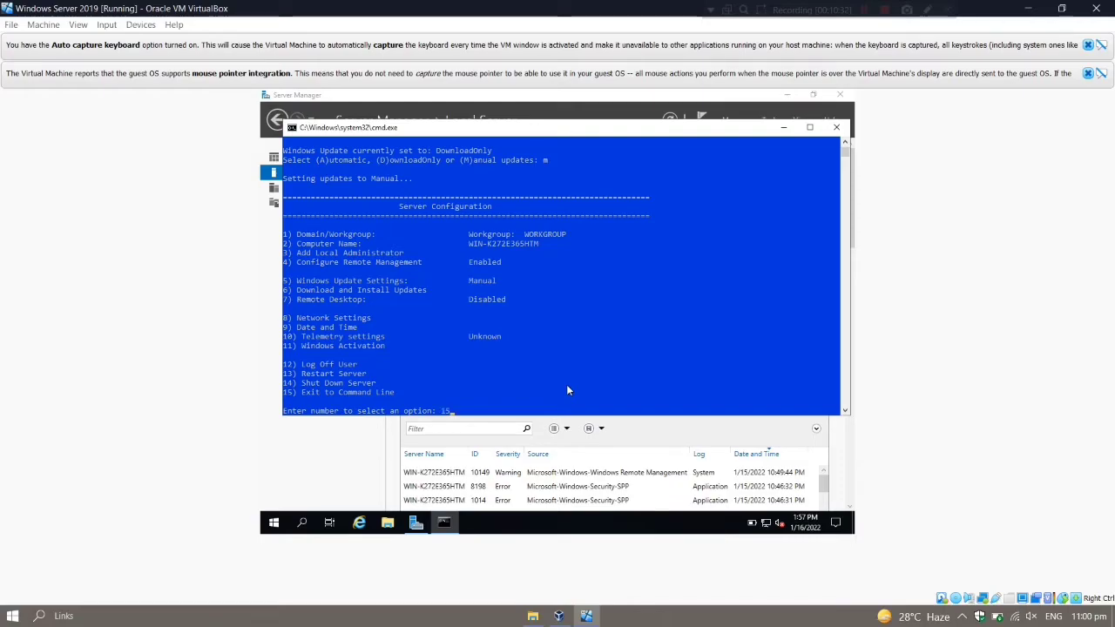
key(Return)
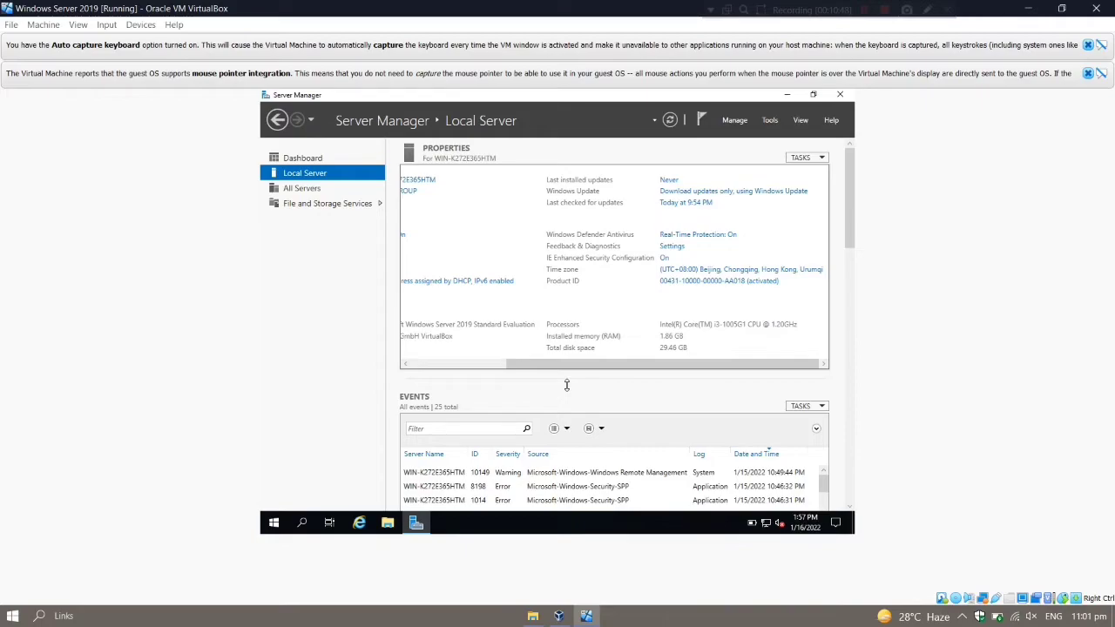
drag(582, 375, 484, 370)
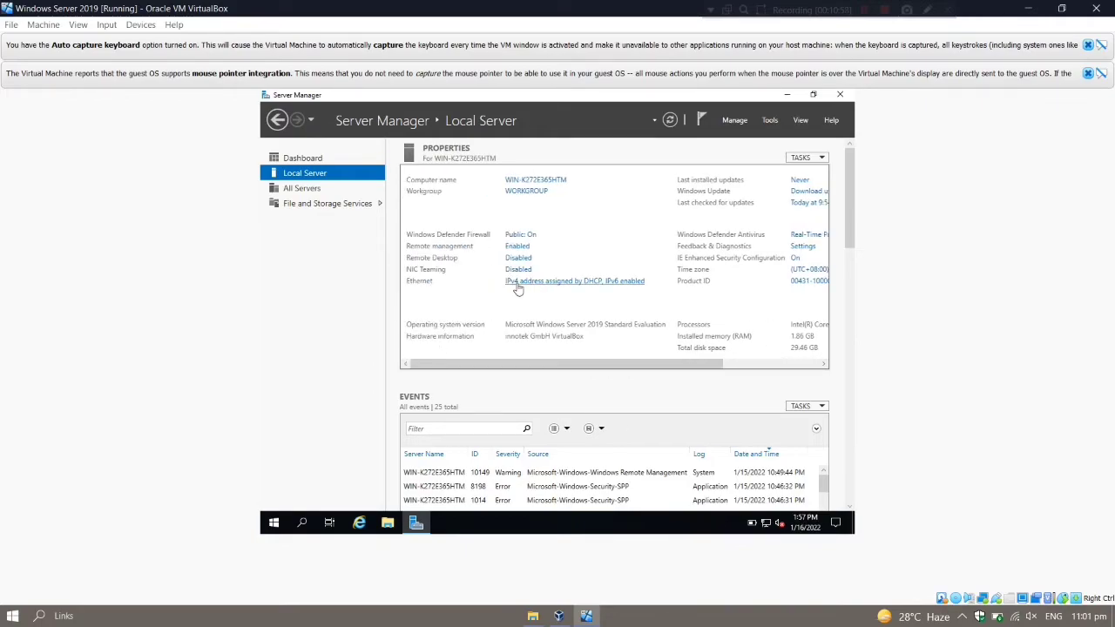
Step: Open the IPv4 properties of the Ethernet adapter
click(522, 284)
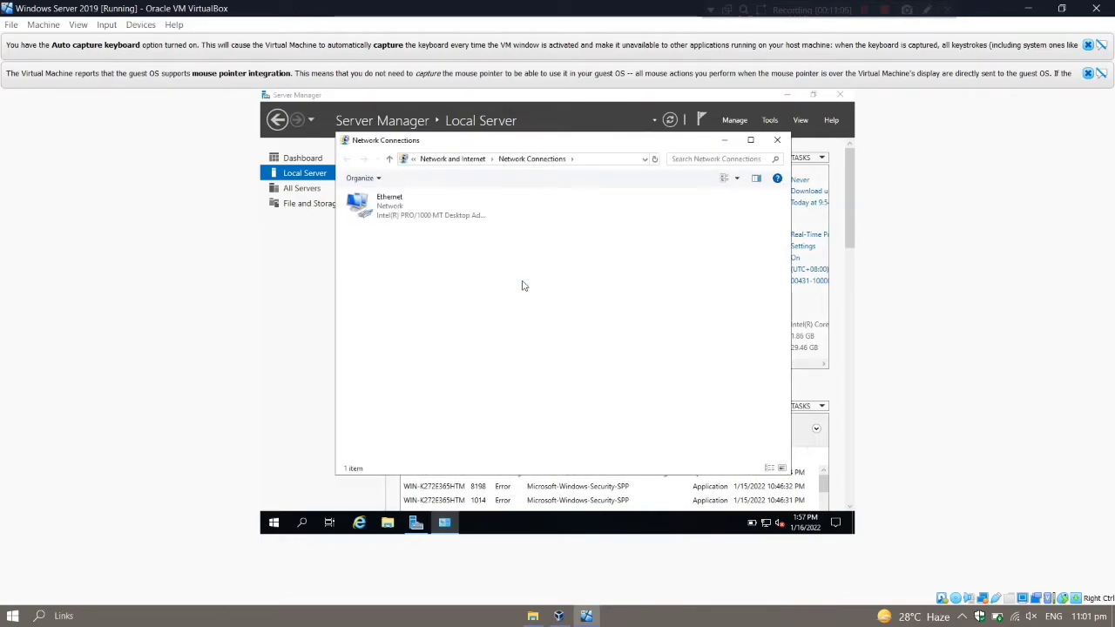
right_click(451, 215)
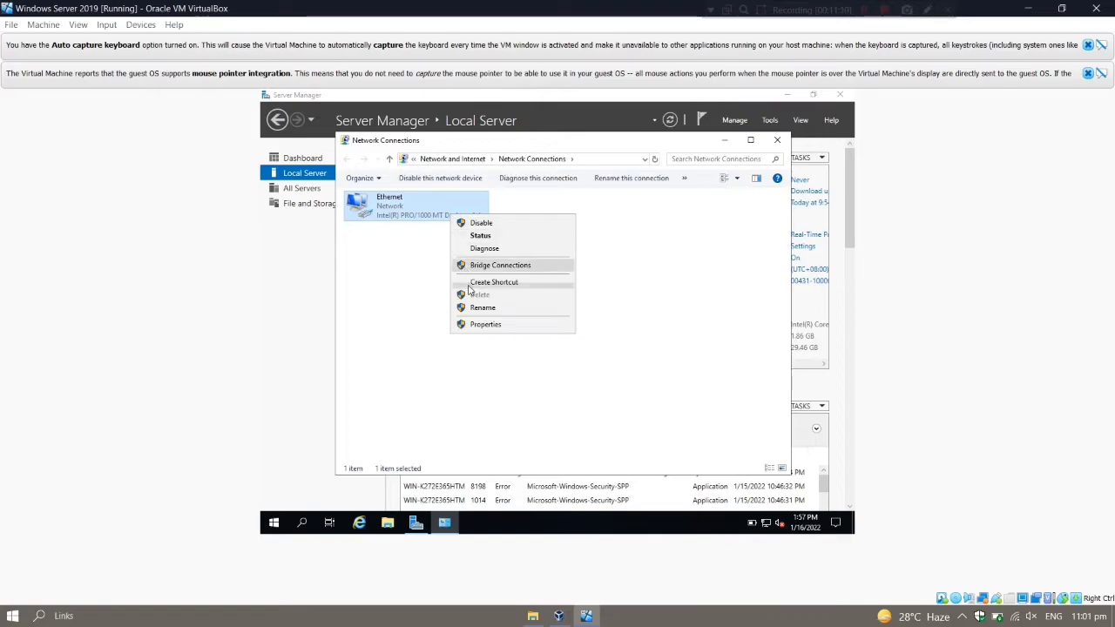
click(484, 324)
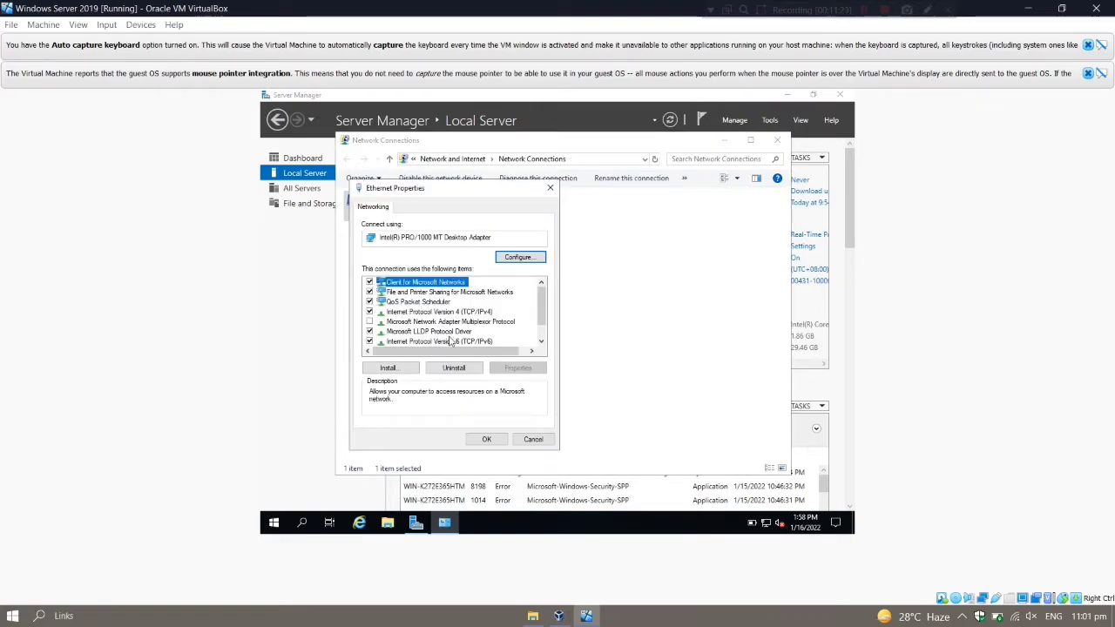
click(370, 342)
double_click(418, 312)
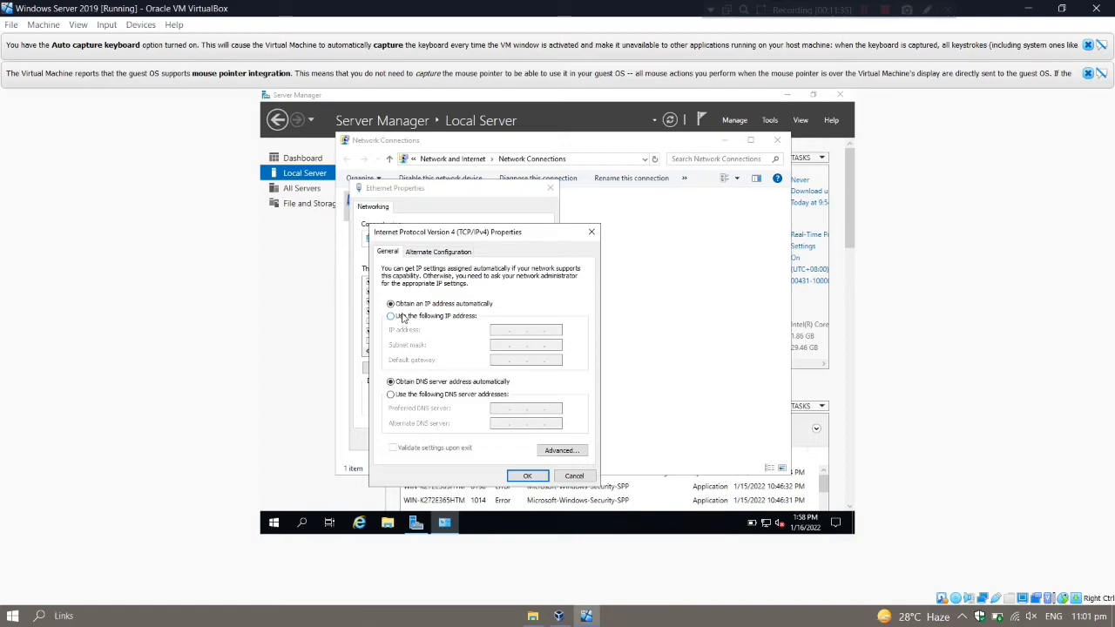
Step: Set static IP 10.0.2.15, mask 255.255.255.0, gateway and DNS 10.0.2.15, and apply
click(403, 318)
click(500, 330)
text(10.0.2.15)
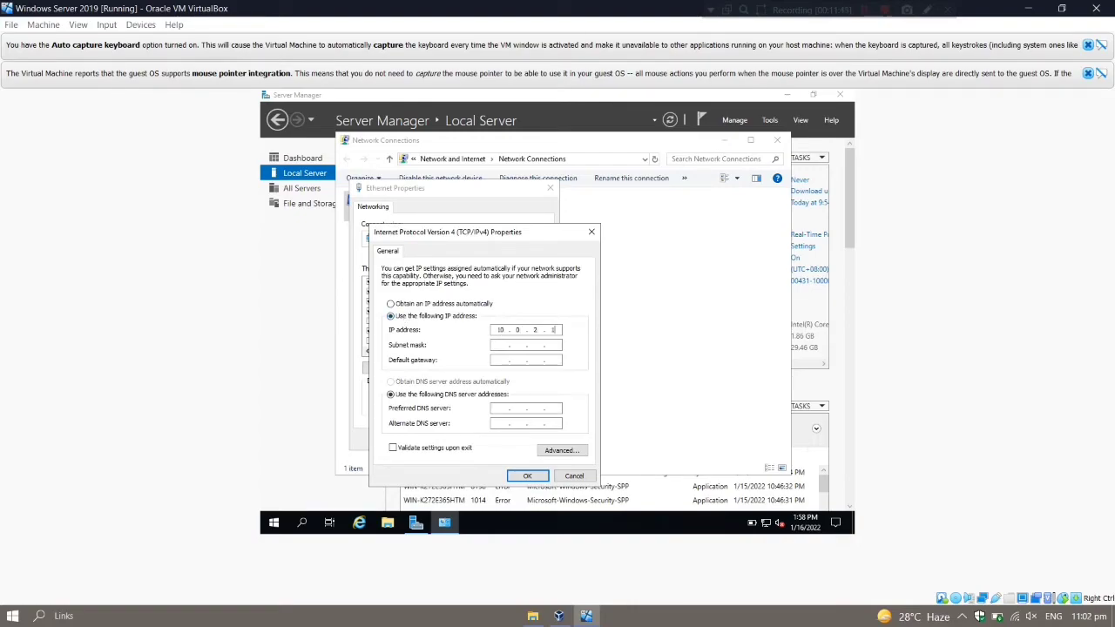
key(Tab)
text(255.255.255)
click(496, 361)
text(10.0.2.15)
click(496, 408)
text(10.0.2.15)
click(525, 476)
click(490, 439)
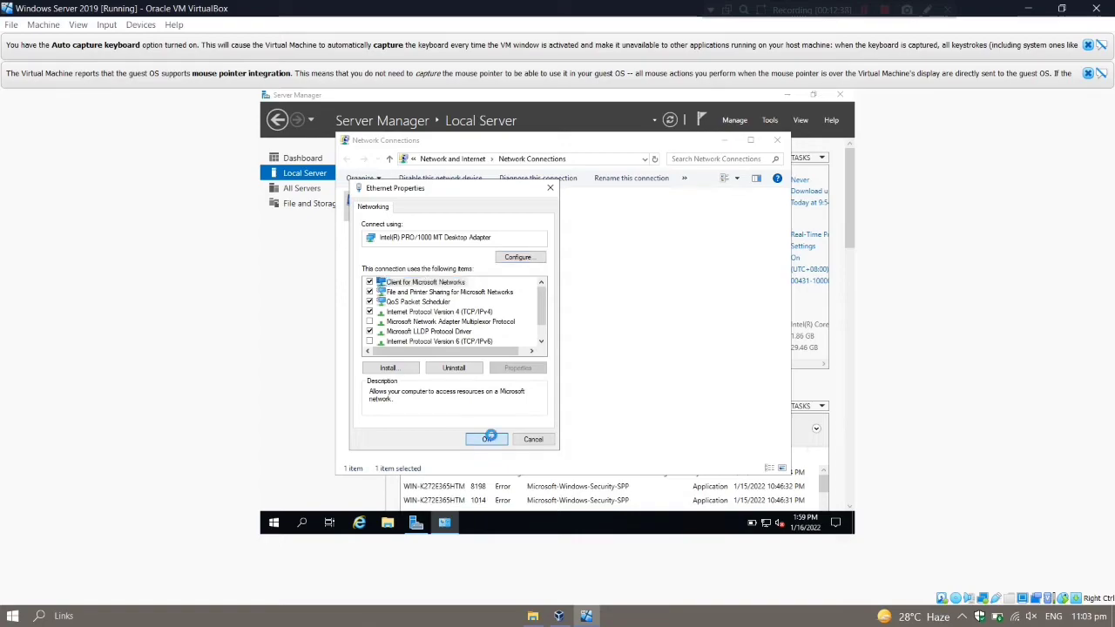
click(776, 140)
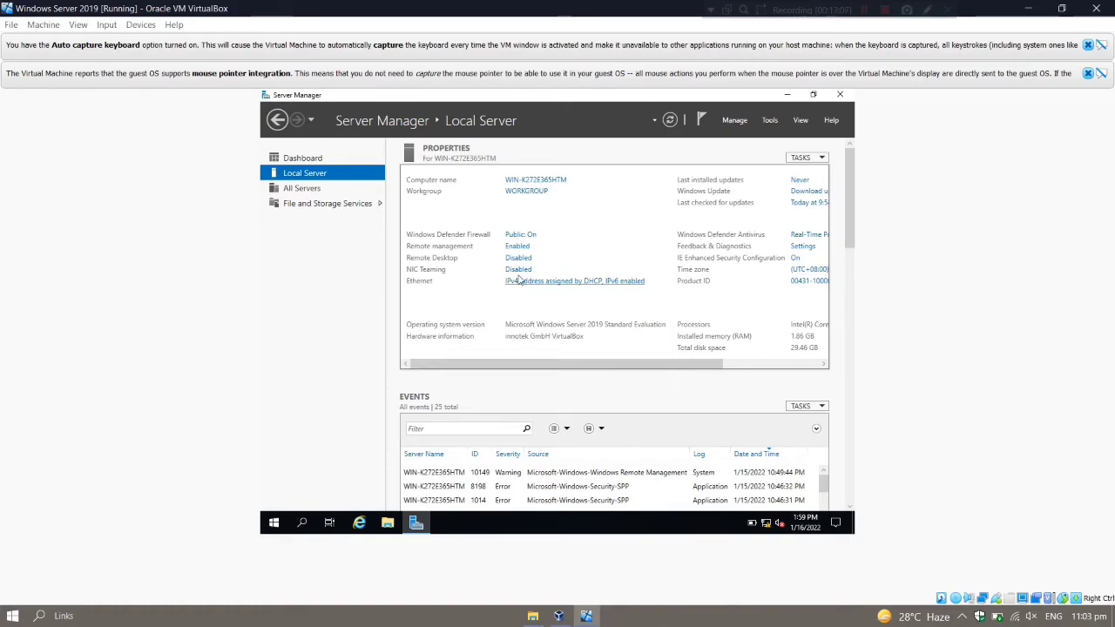
Step: Change the computer name to Server1 in System Properties and acknowledge the restart notice
click(516, 182)
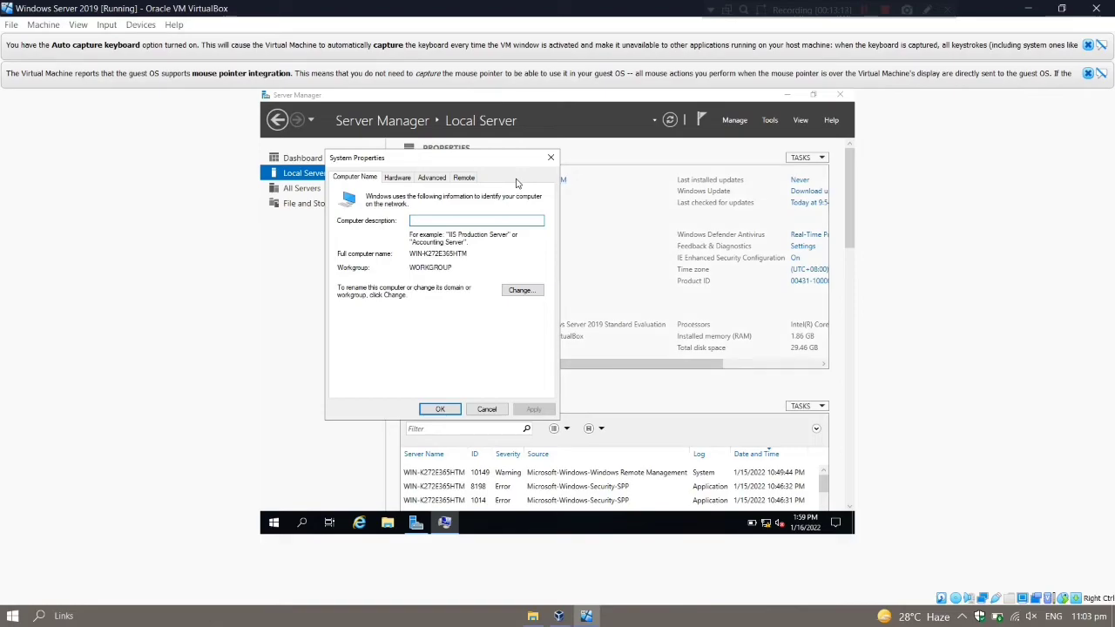
click(520, 290)
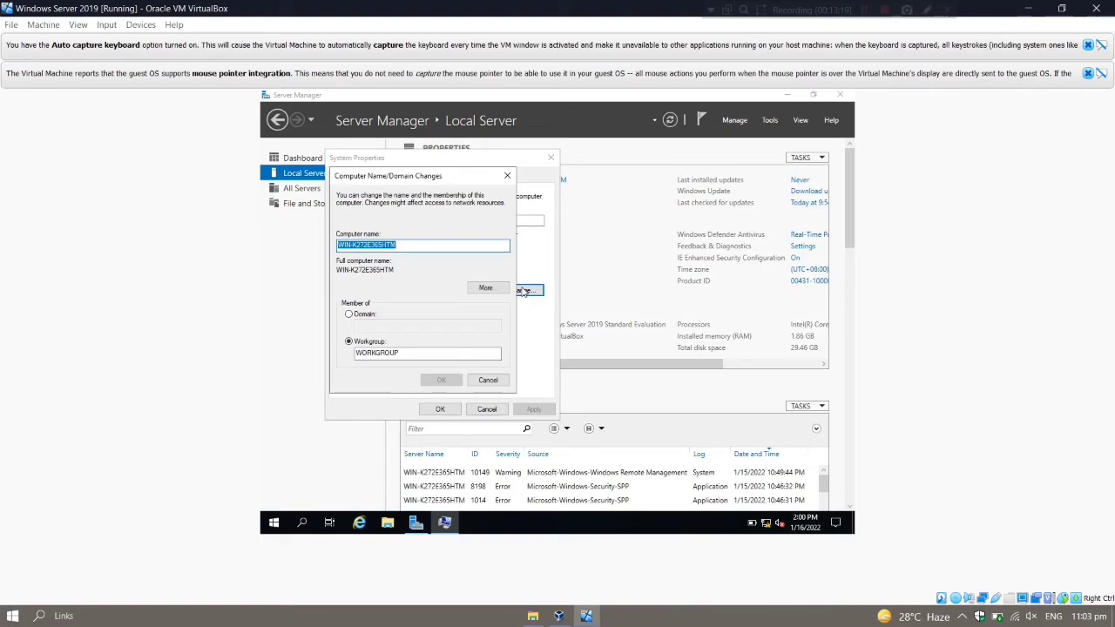
key(BackSpace)
text(Server1)
click(442, 380)
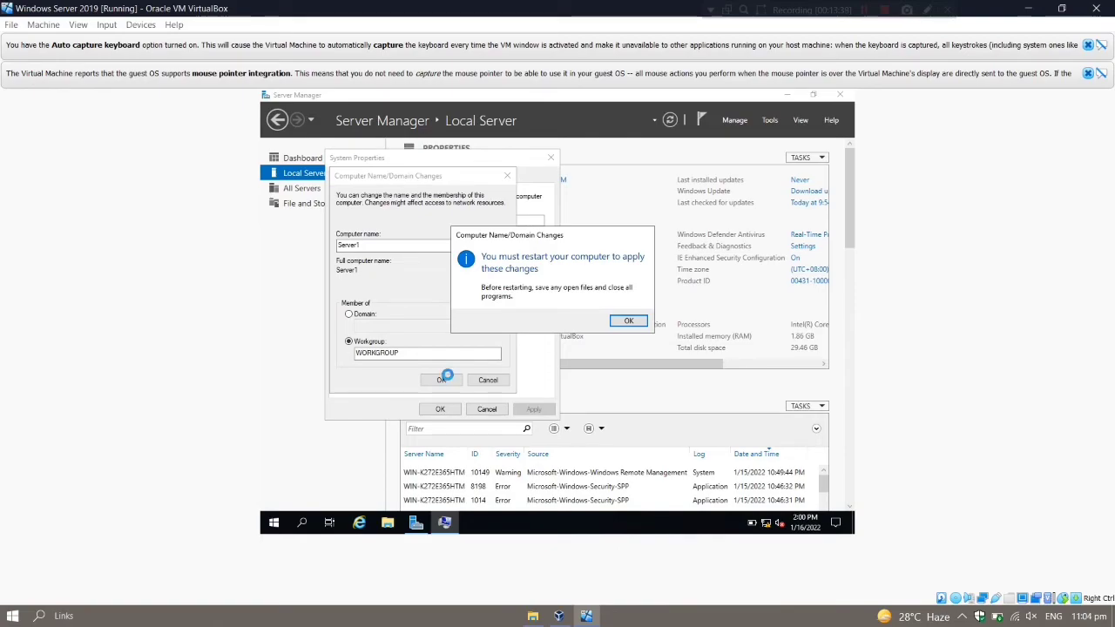
key(Return)
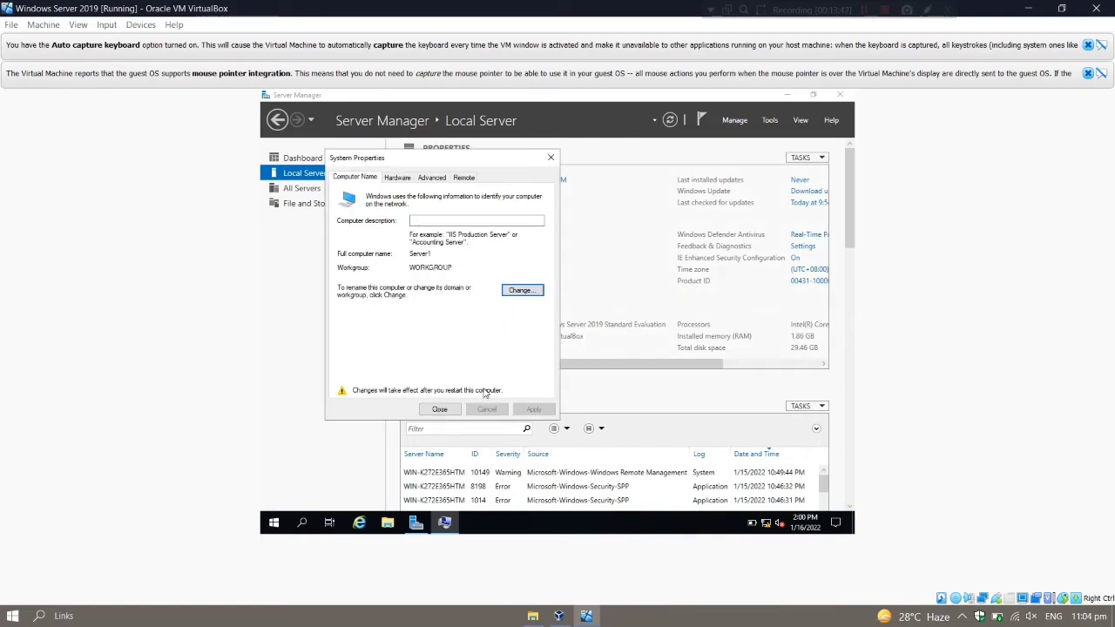
click(439, 409)
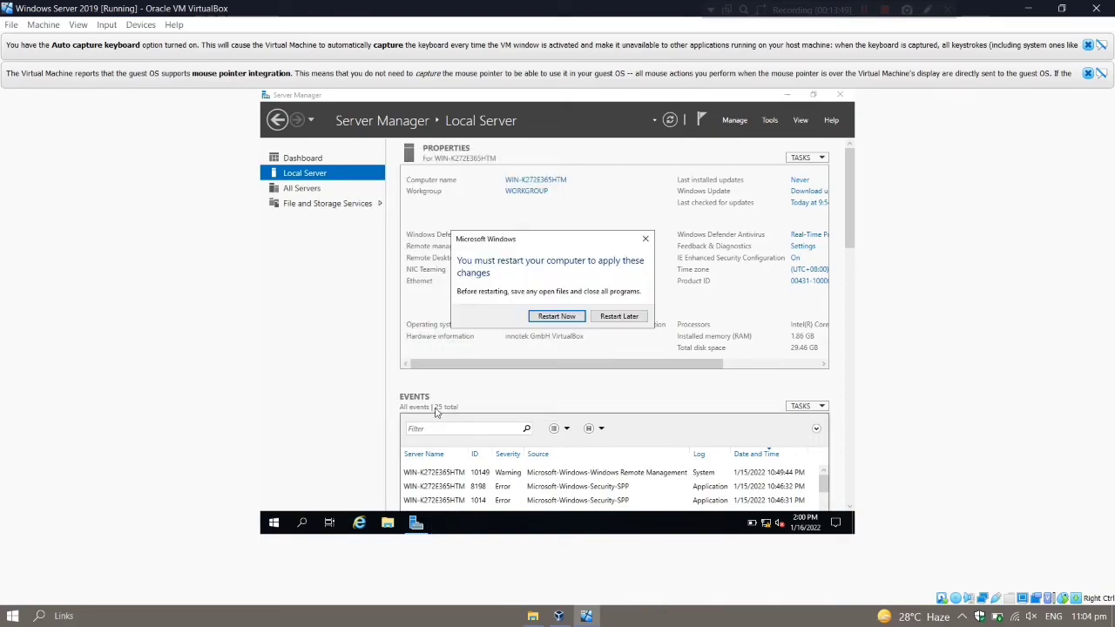
Step: Restart the server now and unlock the lock screen after reboot
click(556, 316)
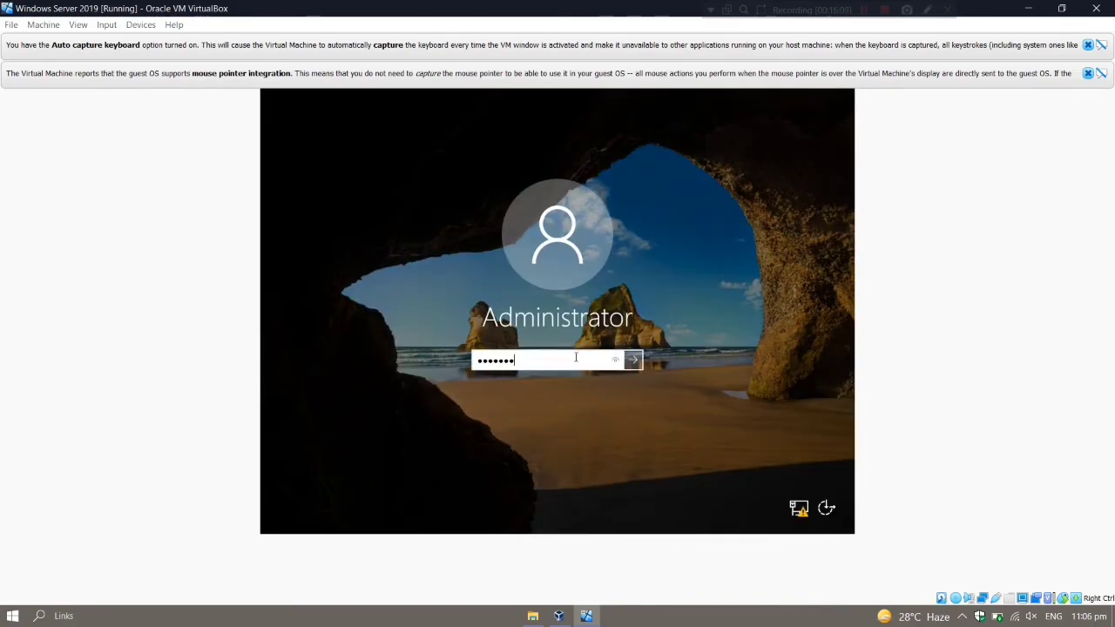
key(Return)
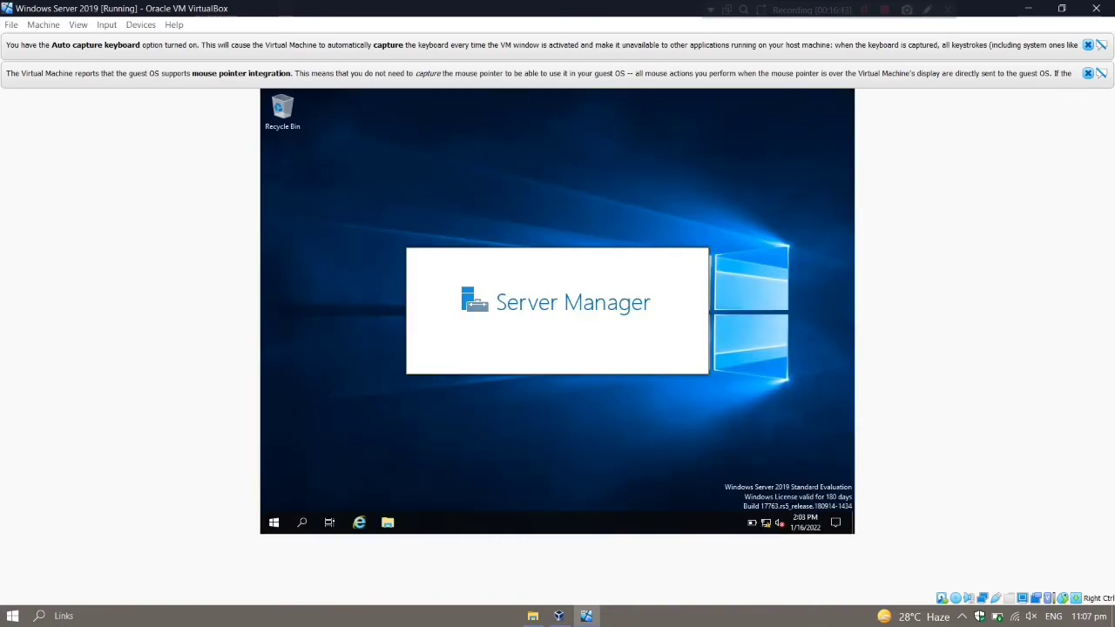
Step: Check Local Server shows name Server1 and IP 10.0.2.15, then close Server Manager
click(305, 173)
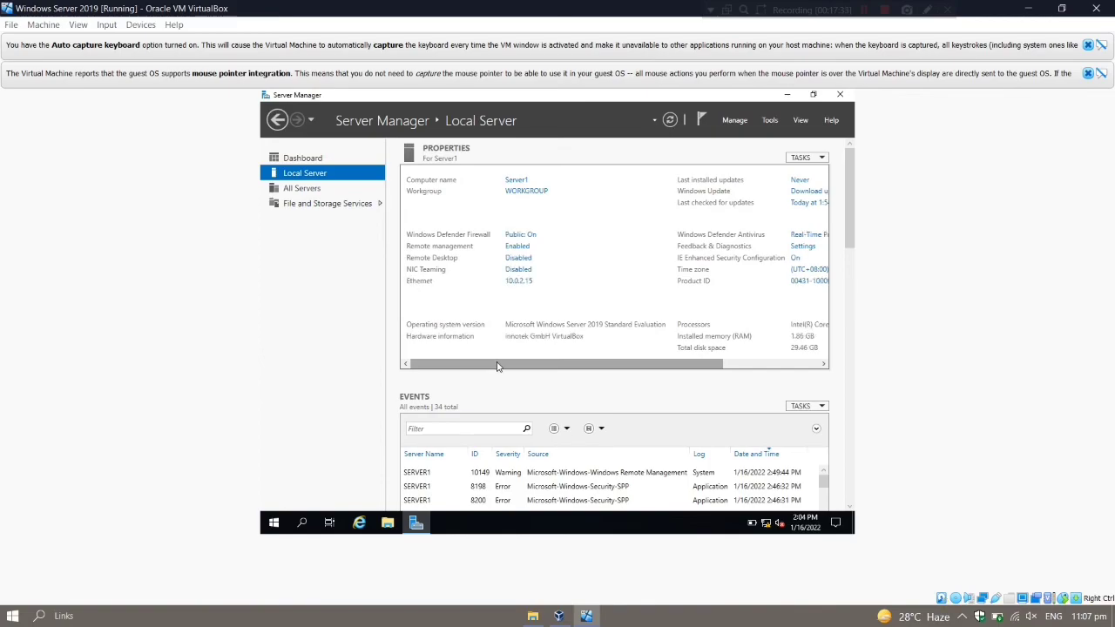
drag(498, 366, 581, 366)
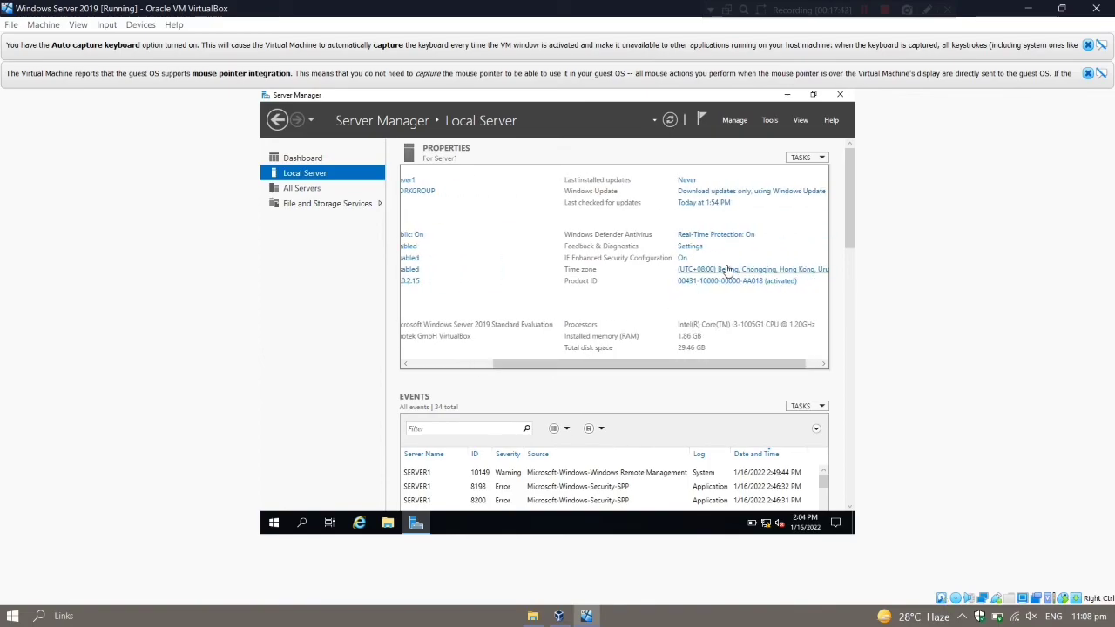
drag(597, 371, 585, 369)
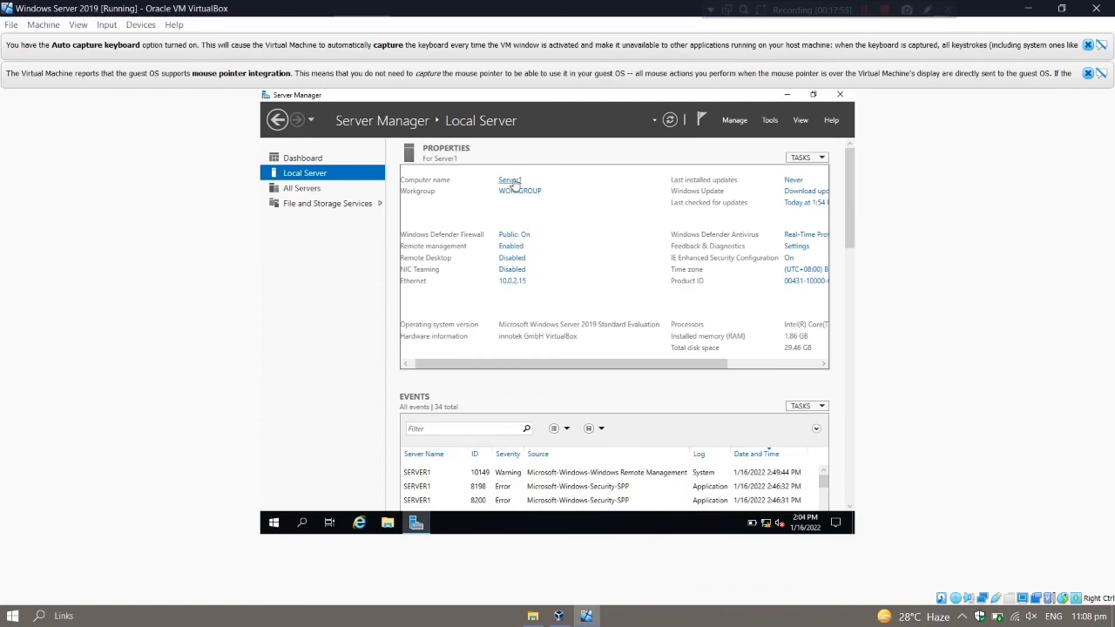
click(840, 94)
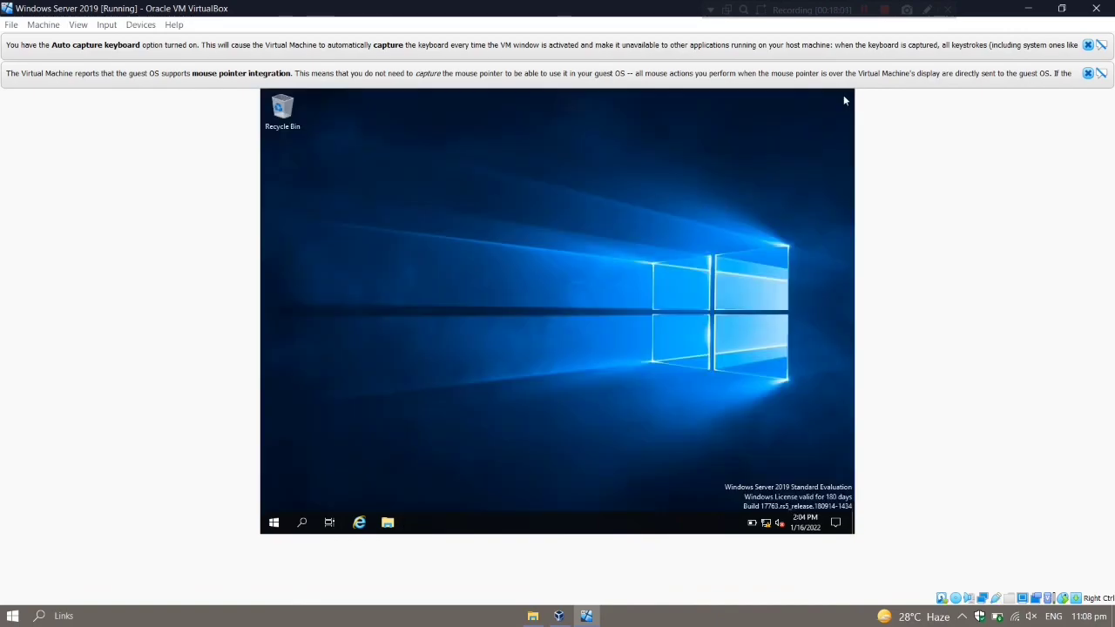